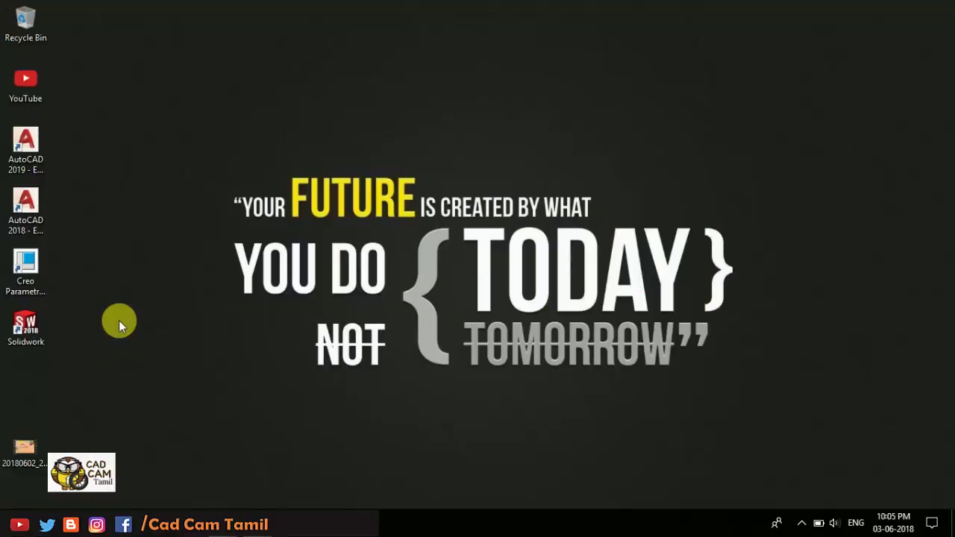
Launch SOLIDWORKS 2018 from its desktop shortcut and wait for the Welcome window.
click(25, 325)
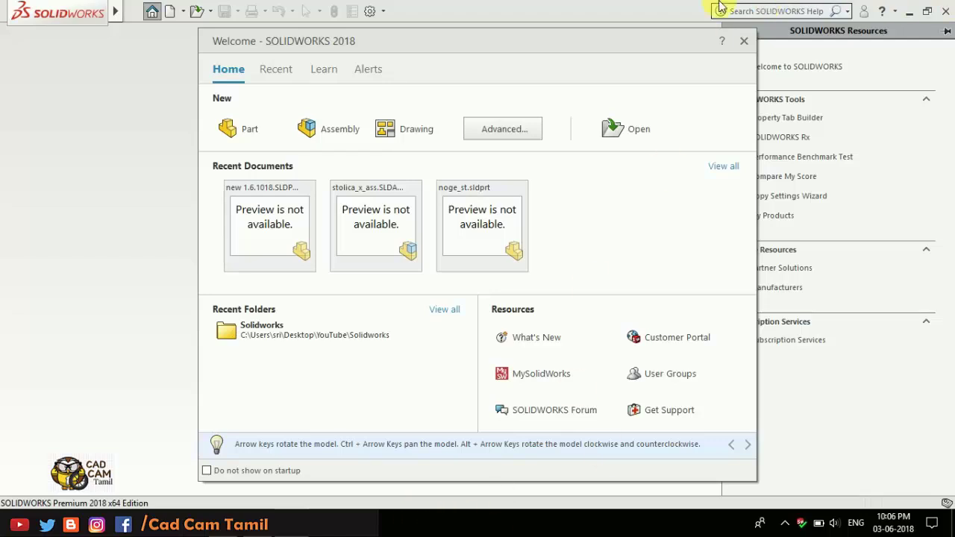
Reposition the Welcome window and switch it to the Recent documents tab.
mouse_move(537, 51)
mouse_down()
mouse_move(552, 94)
mouse_move(520, 39)
mouse_up()
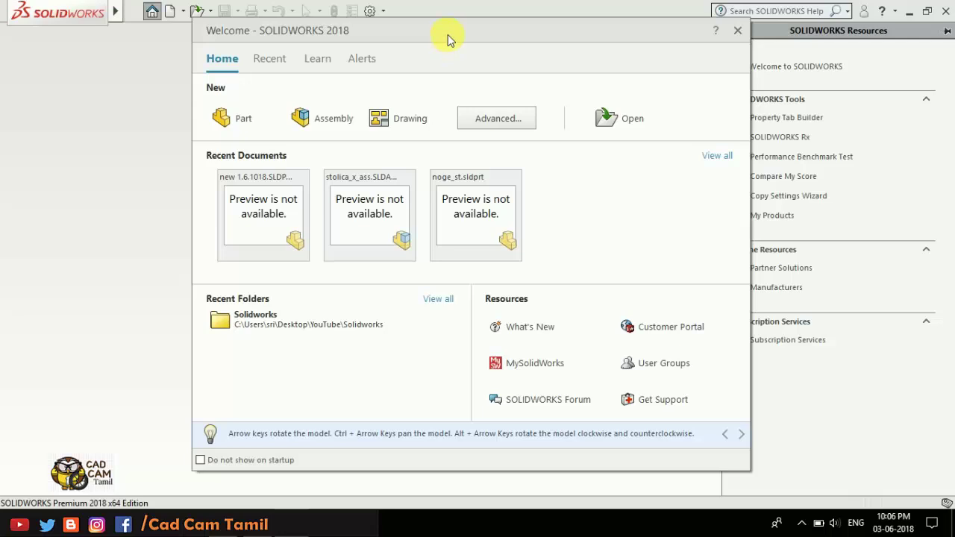
drag(447, 34, 471, 42)
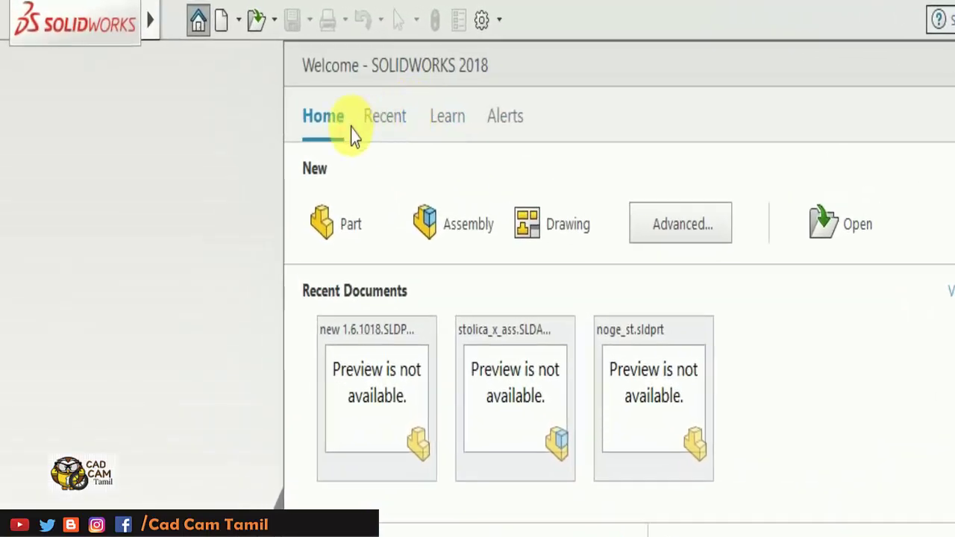
click(376, 126)
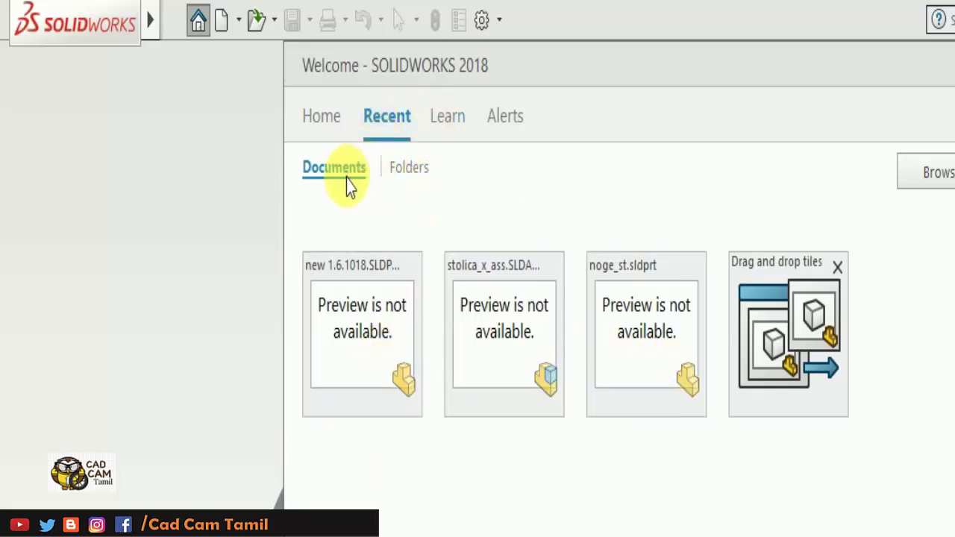
View the recently used folders, then show the Learn tab's tutorials and sample models.
click(403, 168)
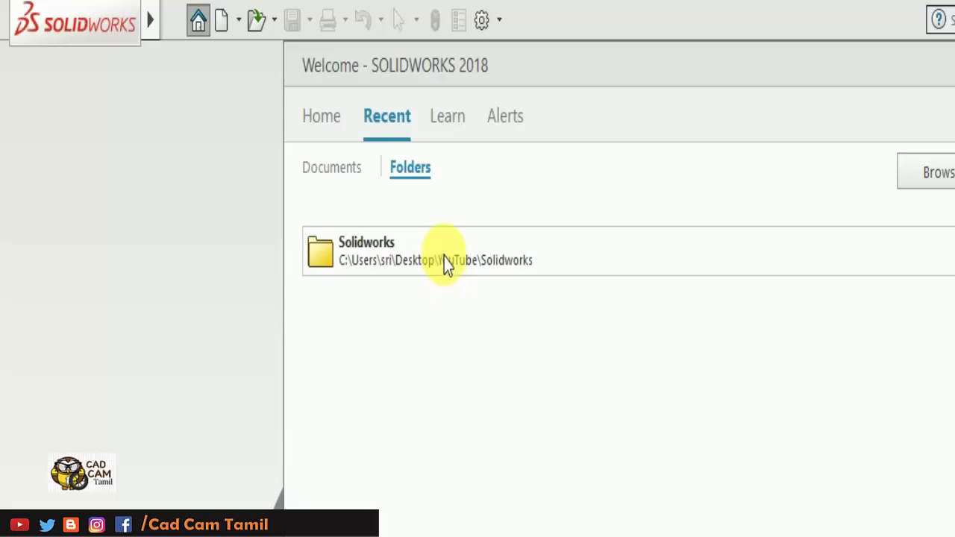
click(446, 123)
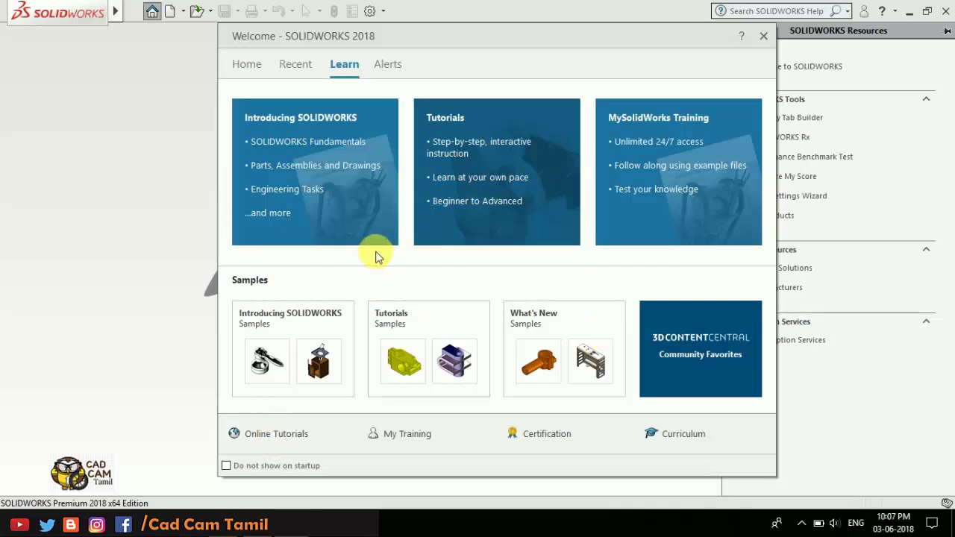
Review the service-pack technical alerts, then go back to the Welcome Home tab.
click(397, 69)
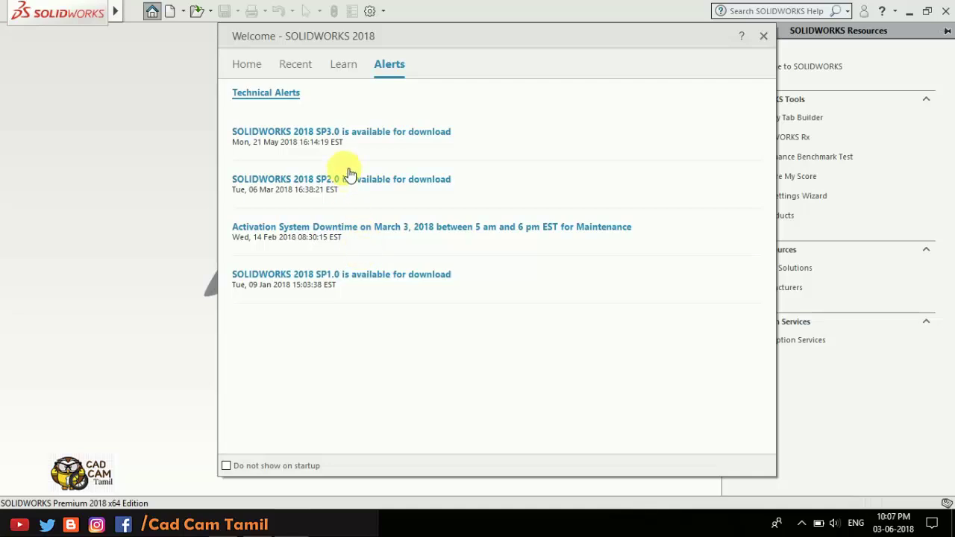
click(251, 64)
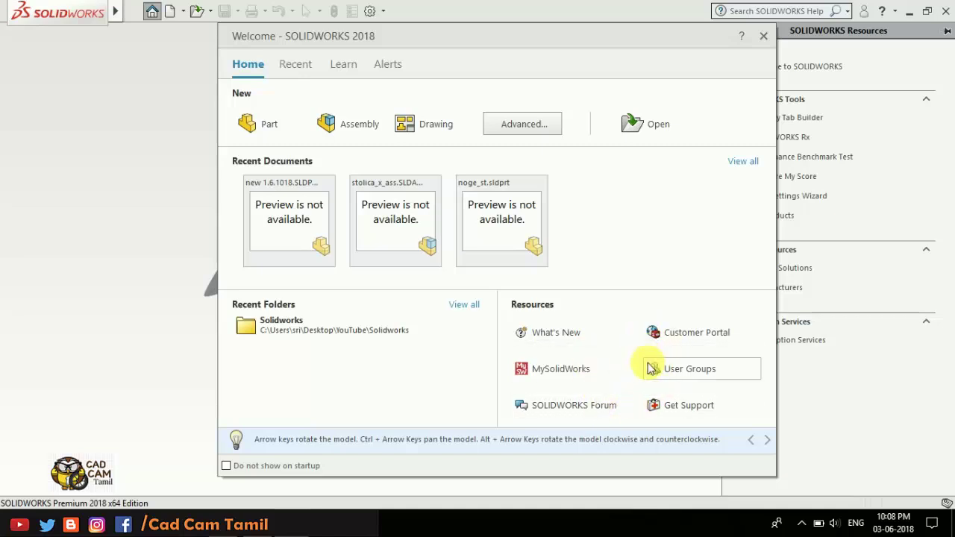
Close the Welcome window and browse the File and View menus, toggling the menu-bar pin.
click(763, 36)
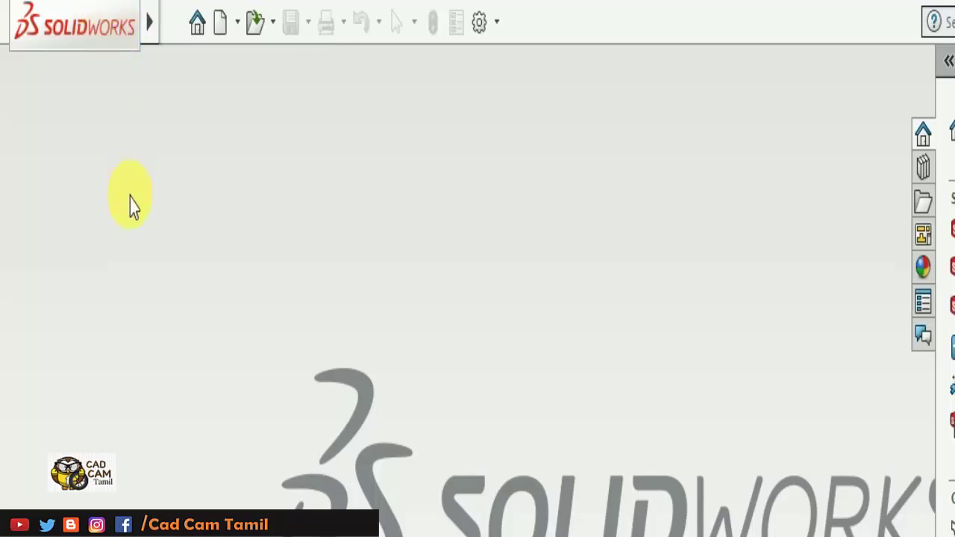
mouse_move(58, 10)
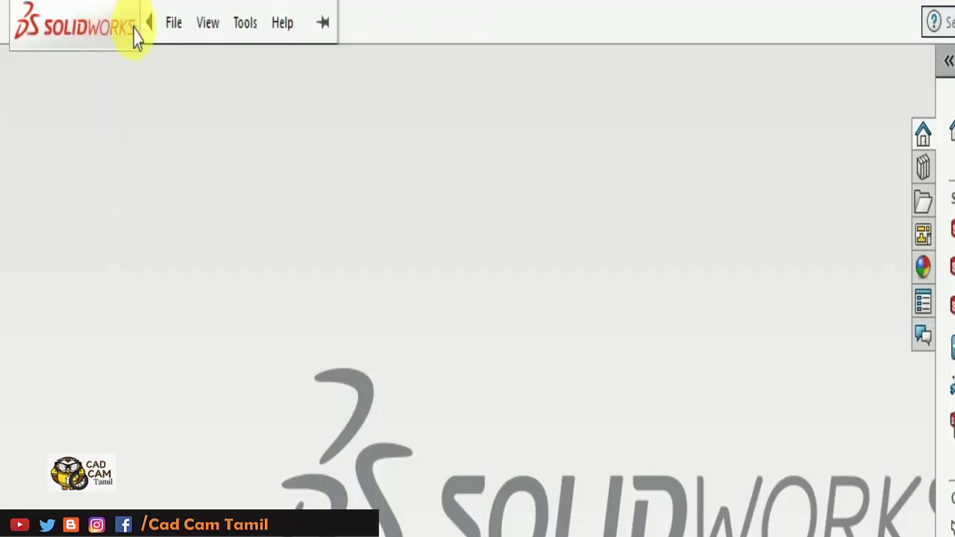
click(178, 30)
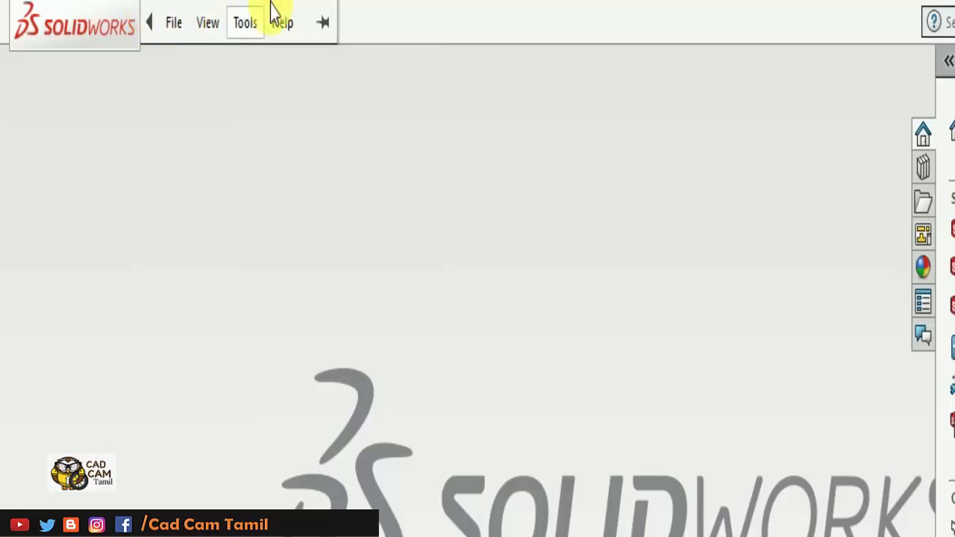
mouse_move(282, 22)
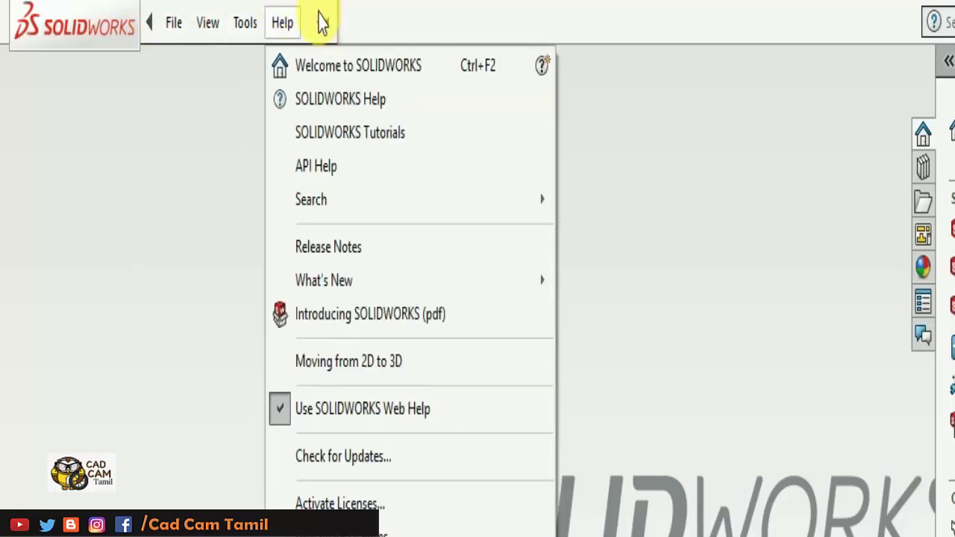
click(323, 29)
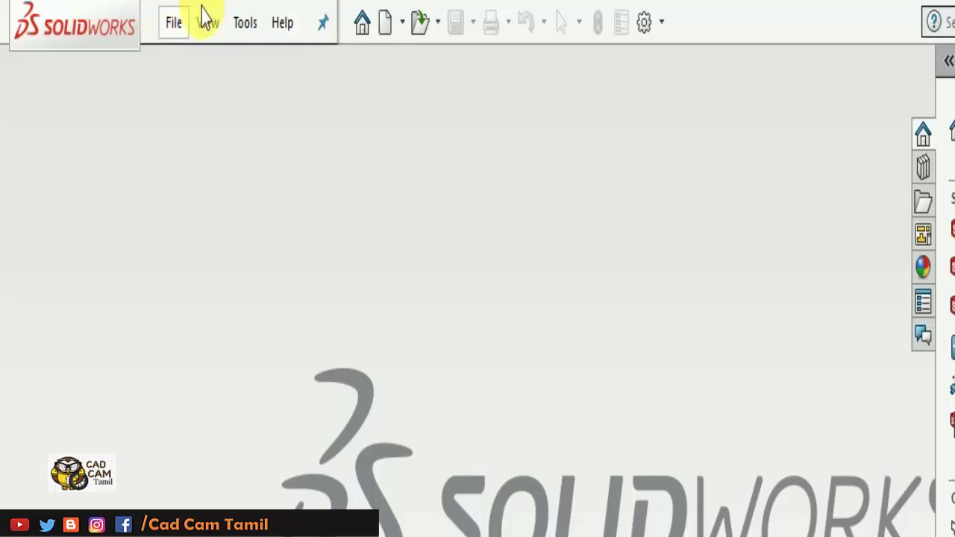
click(322, 28)
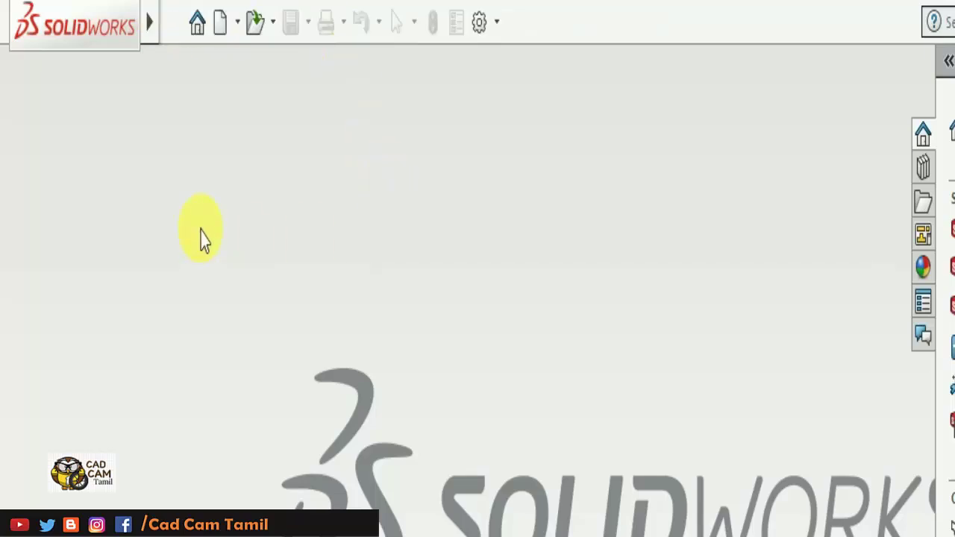
mouse_move(75, 24)
click(208, 22)
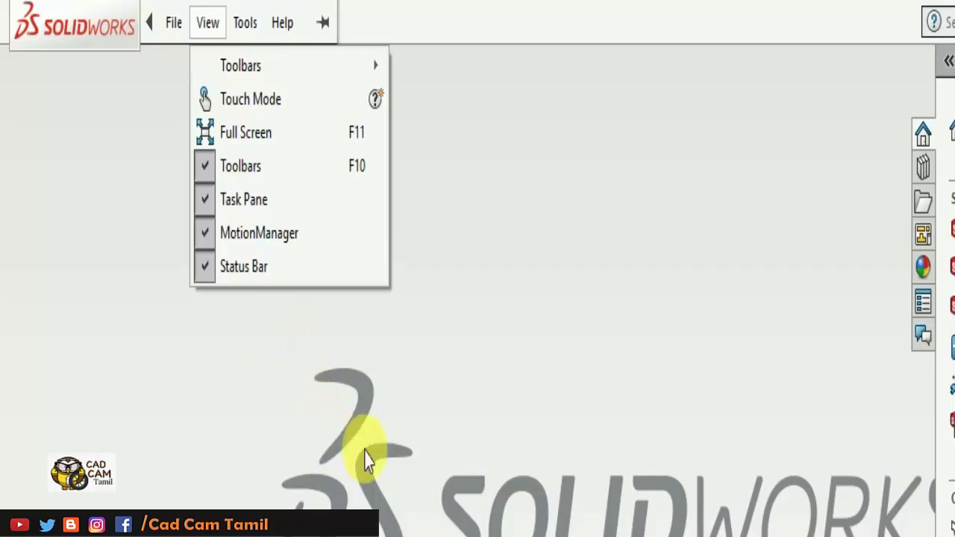
click(433, 34)
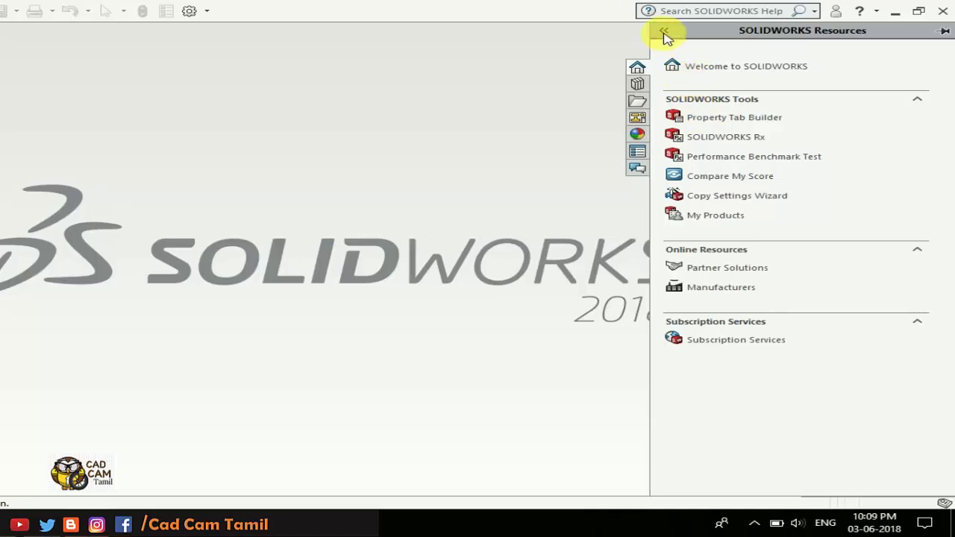
Resize the task pane, reopen Resources, then expand and collapse the Design Library tree.
click(670, 32)
click(351, 31)
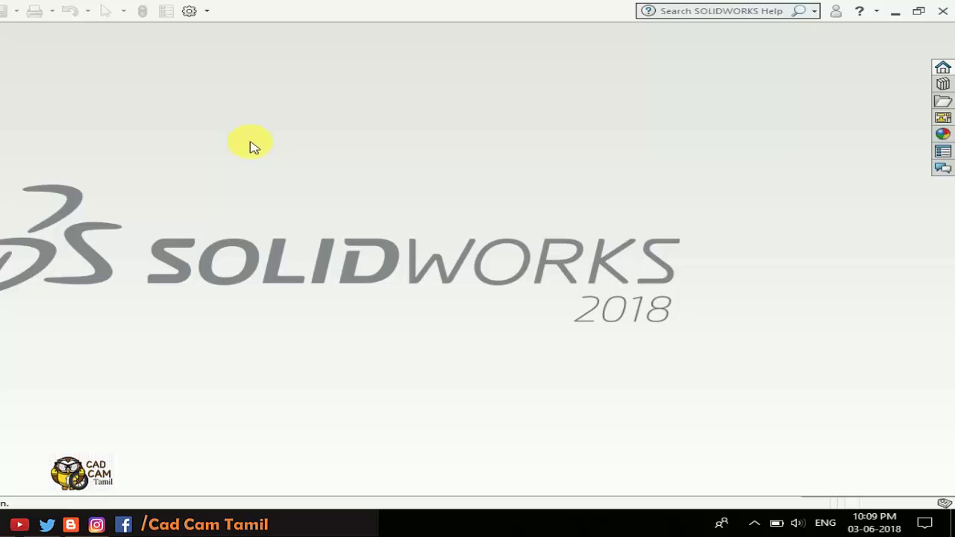
click(942, 68)
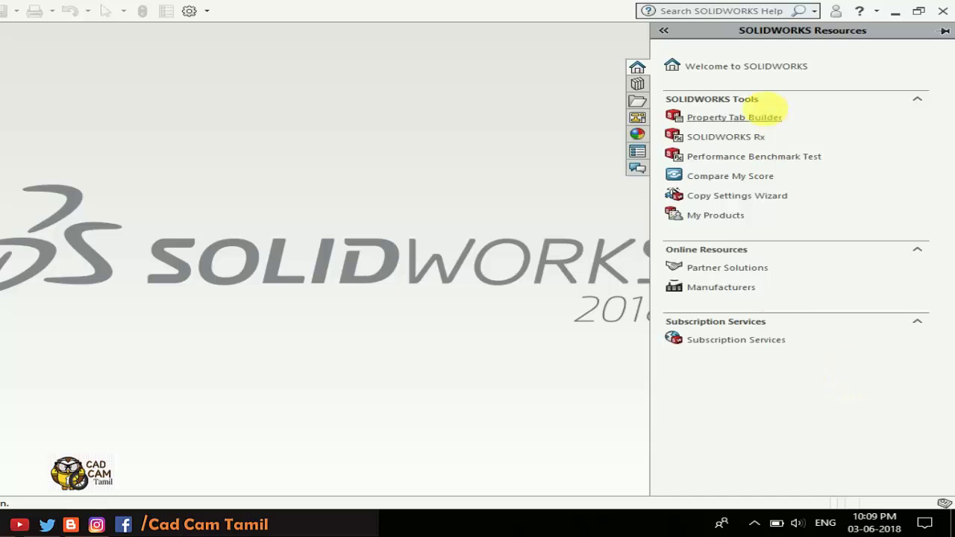
click(637, 83)
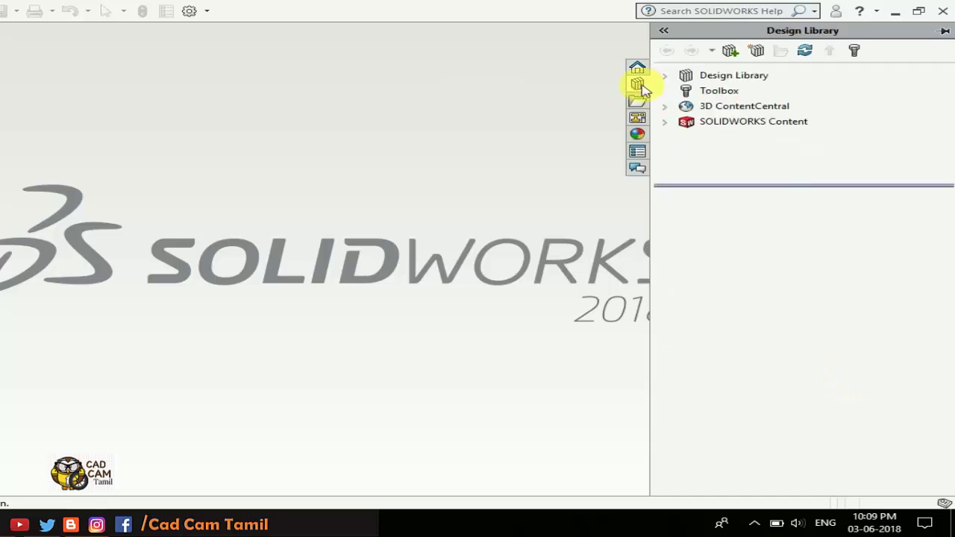
click(665, 76)
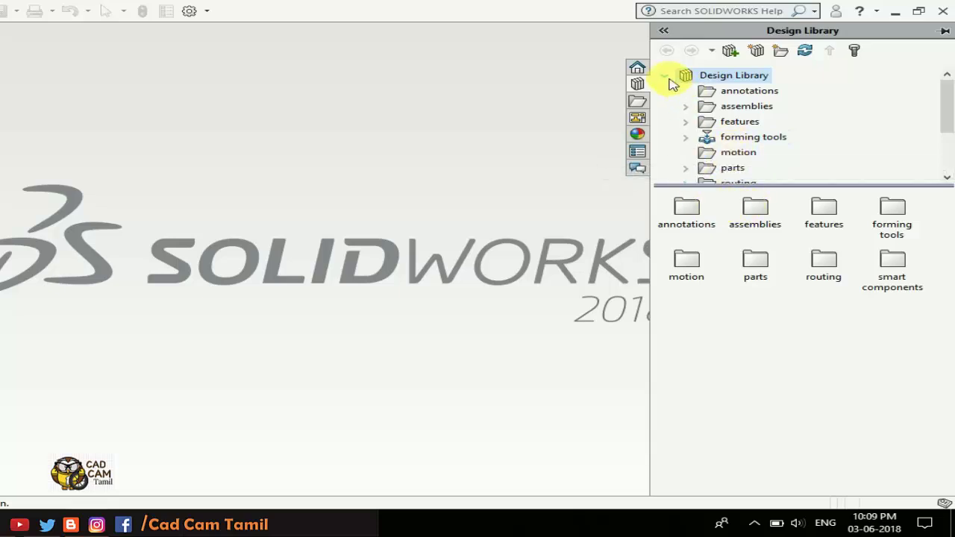
click(663, 76)
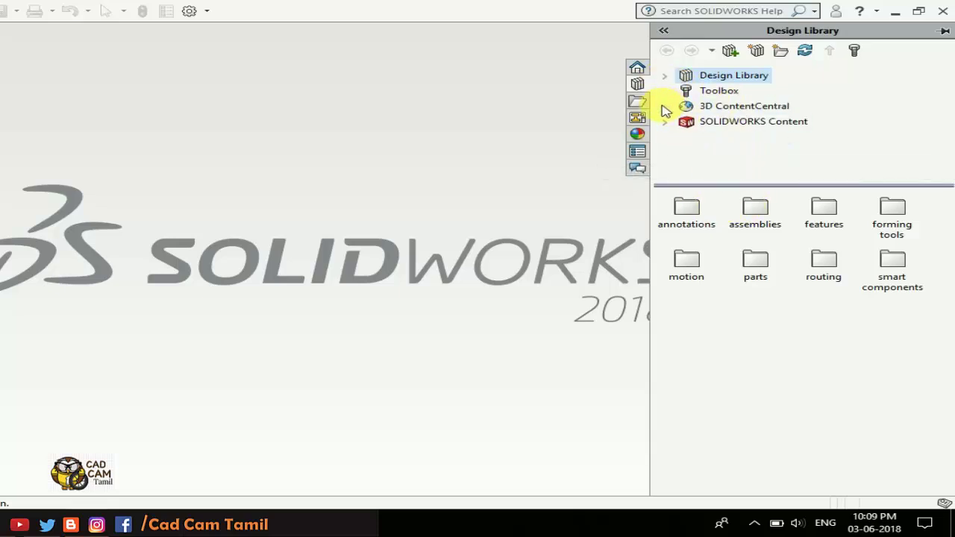
Browse the File Explorer's Desktop entry, then show the View Palette for drawing views.
click(637, 102)
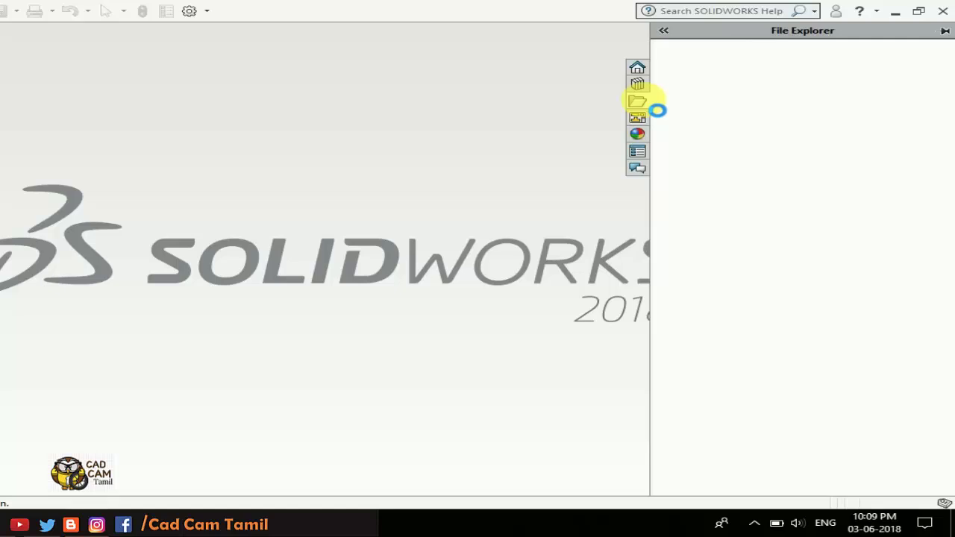
click(767, 142)
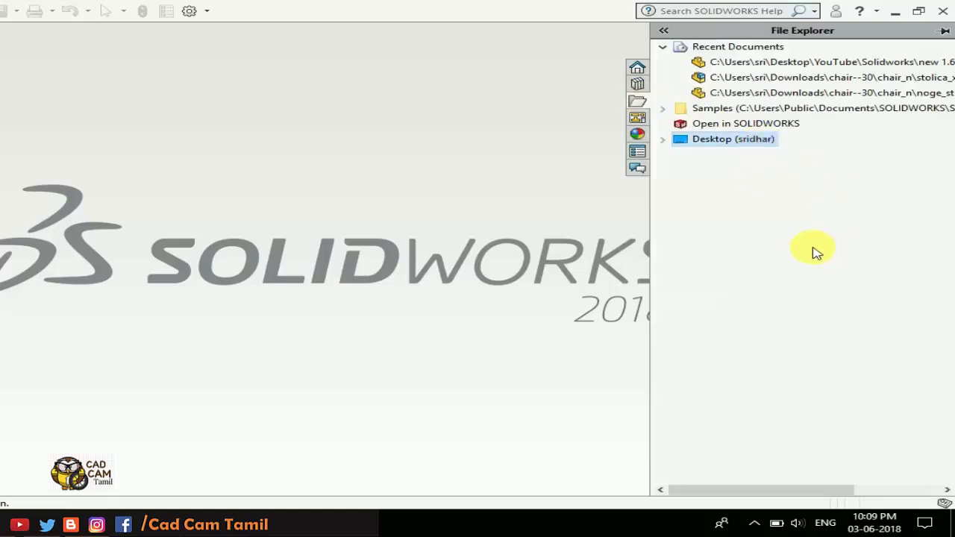
click(640, 121)
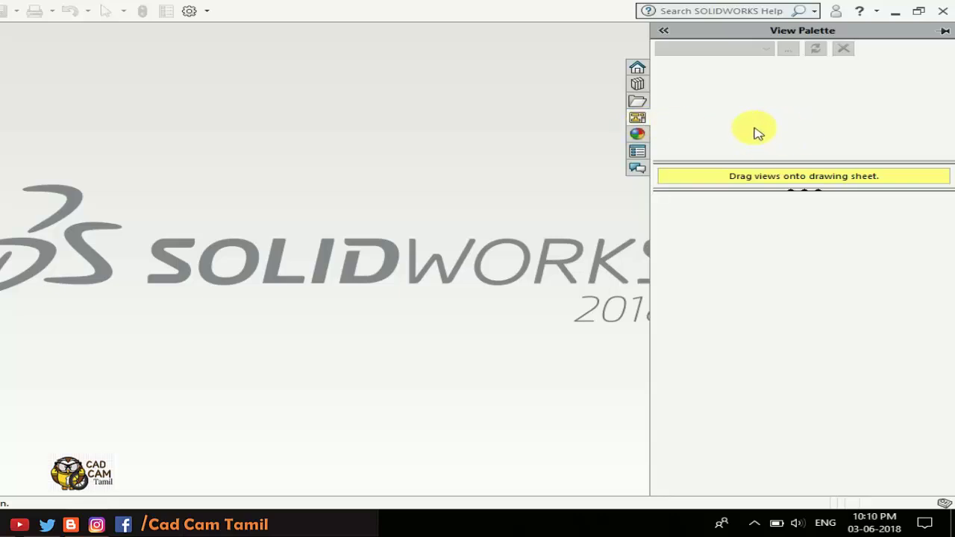
Browse the Appearances, Custom Properties and Forum tabs, then return to SOLIDWORKS Resources.
click(638, 134)
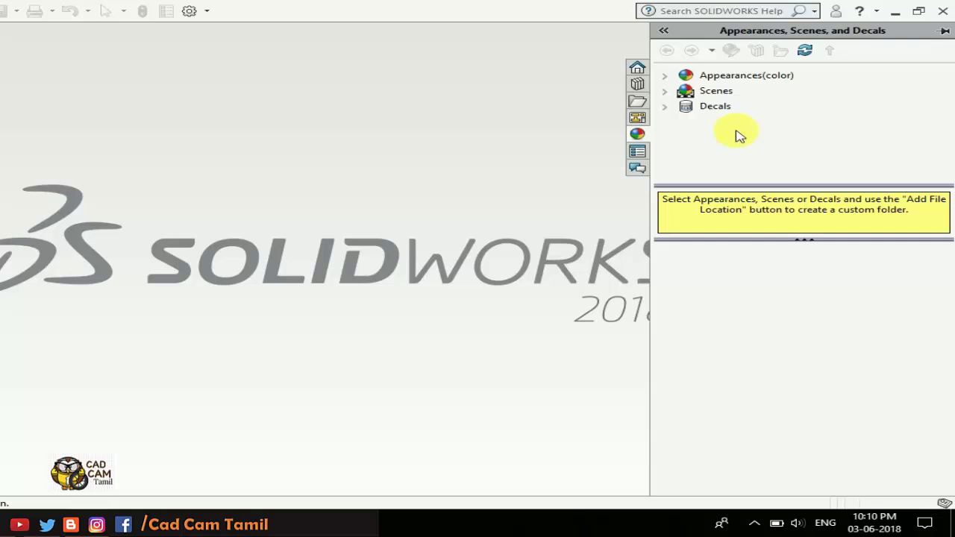
click(638, 152)
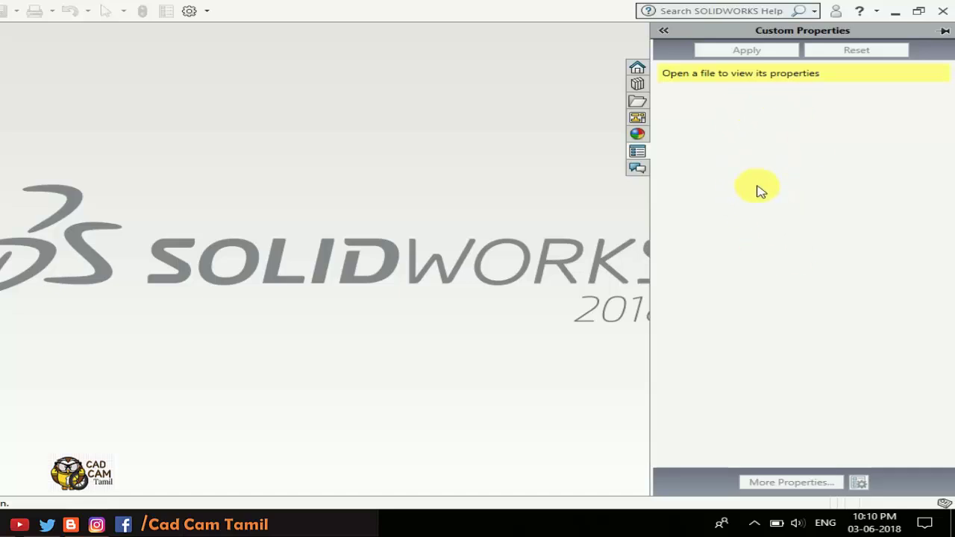
click(638, 168)
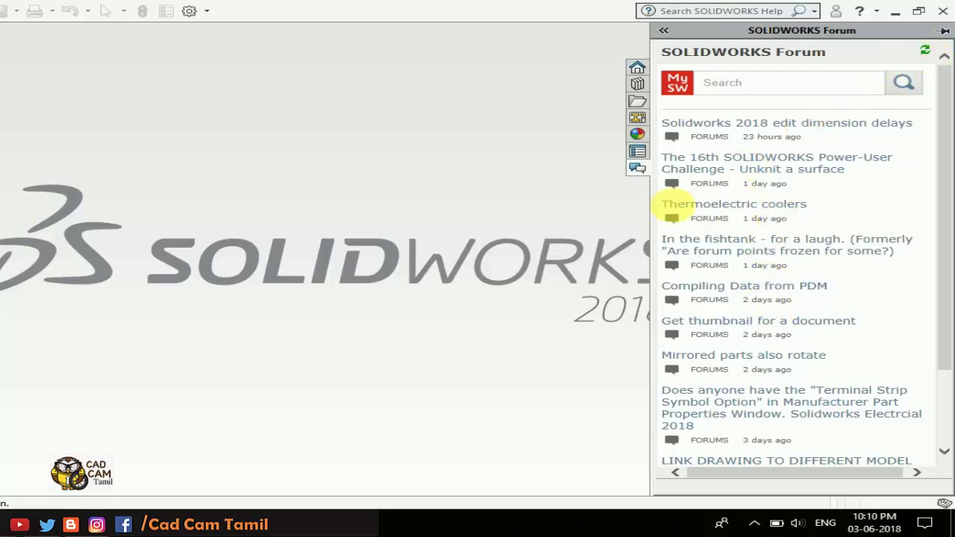
click(638, 69)
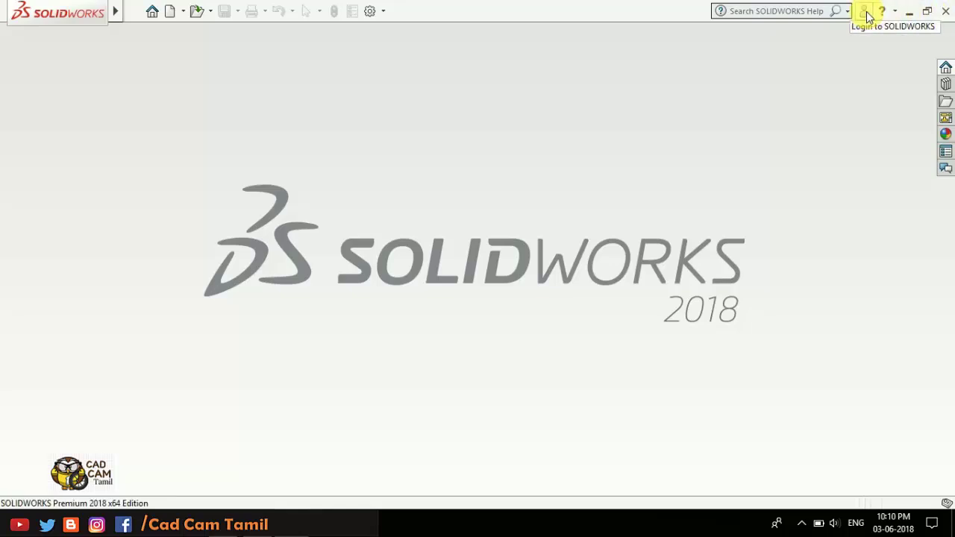
Search SOLIDWORKS Help for 'line'.
click(811, 14)
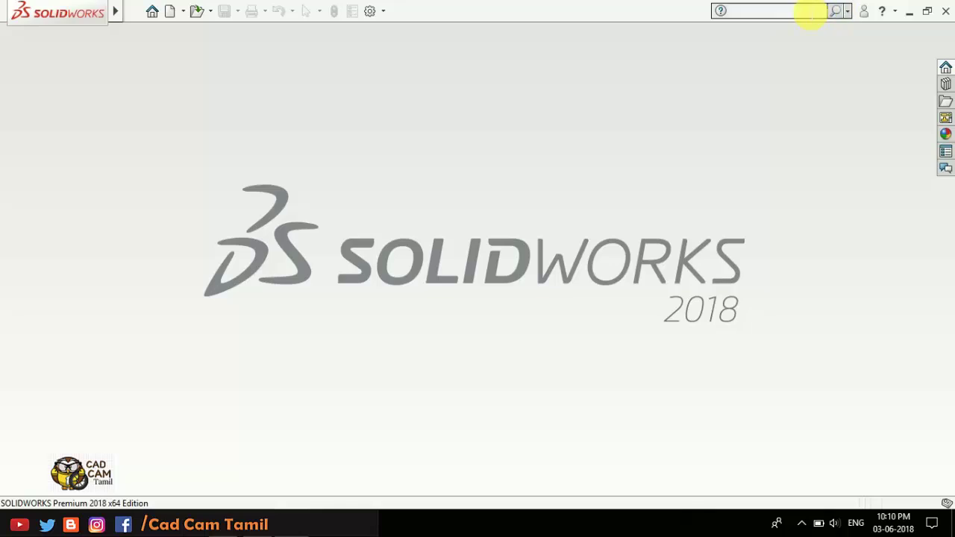
text(lin)
text(e)
key(Return)
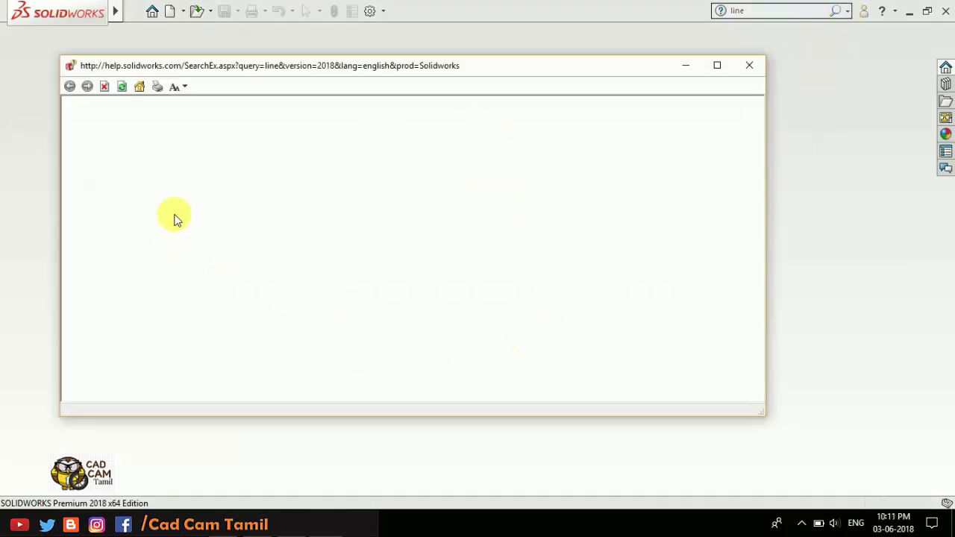
Maximize and scroll through the 1117 help results, then close the help window.
scroll(373, 252, down, 1)
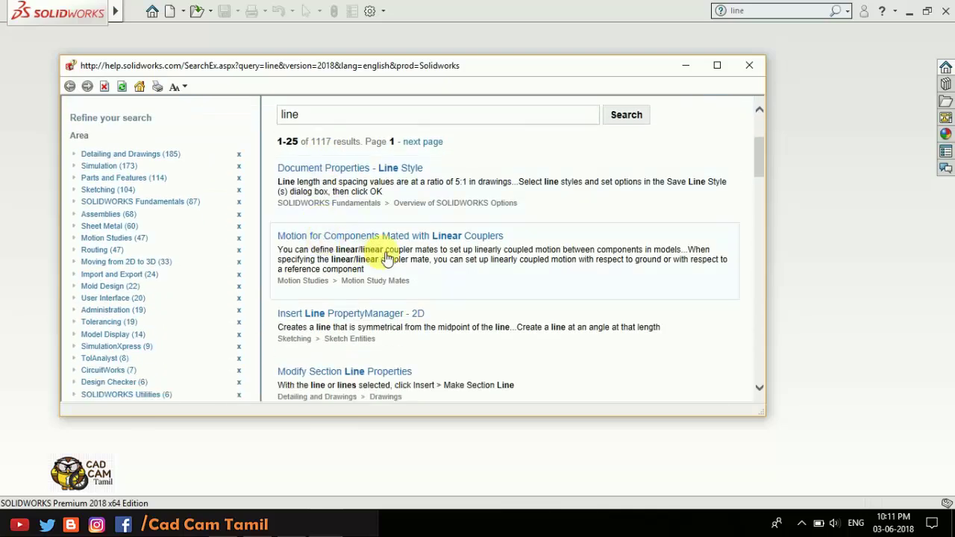
scroll(384, 251, down, 3)
scroll(245, 245, down, 2)
scroll(246, 245, up, 2)
double_click(483, 74)
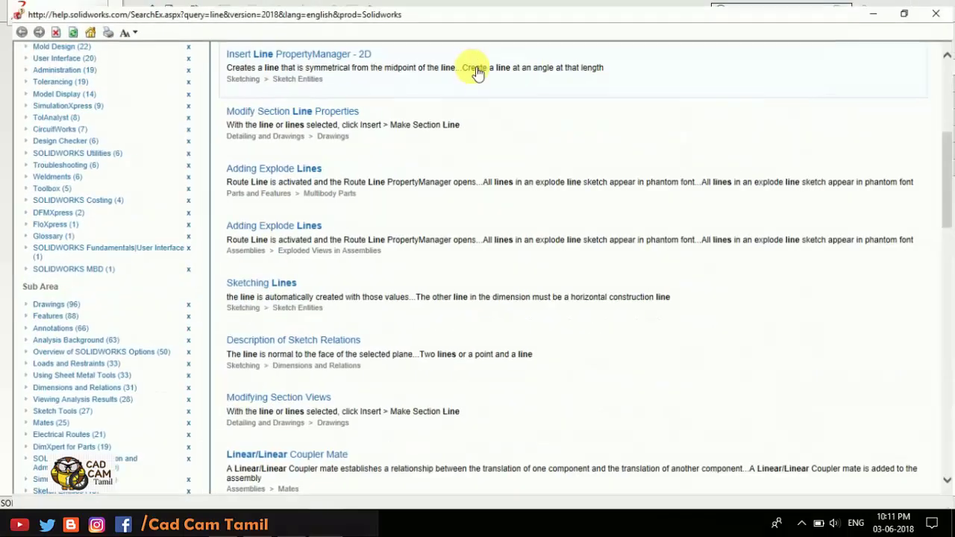
scroll(206, 179, up, 1)
scroll(245, 213, up, 4)
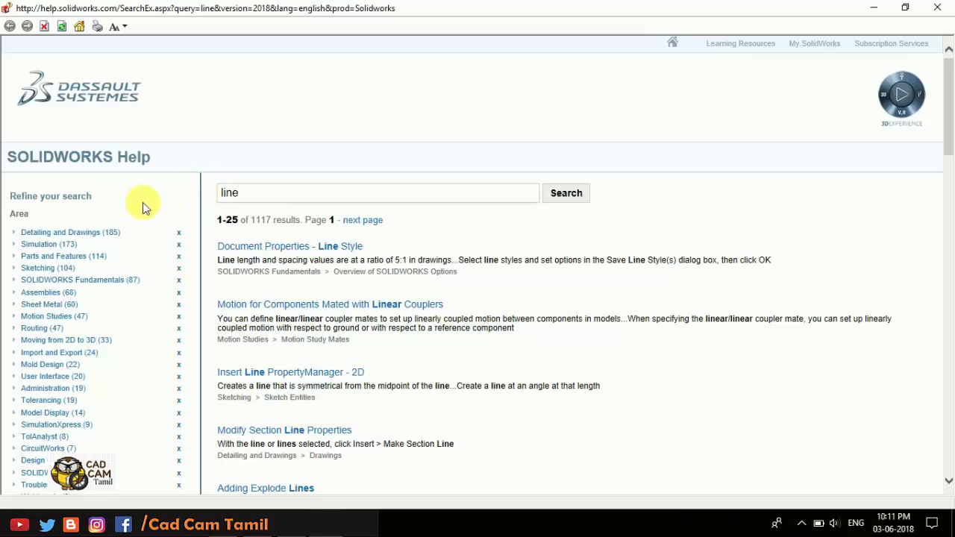
scroll(59, 238, down, 3)
scroll(59, 237, down, 5)
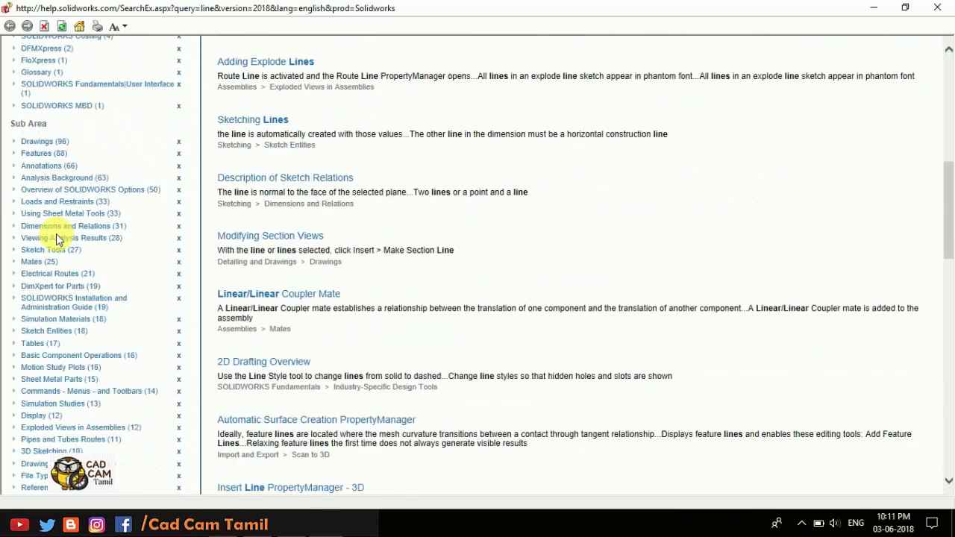
scroll(51, 237, down, 6)
click(943, 15)
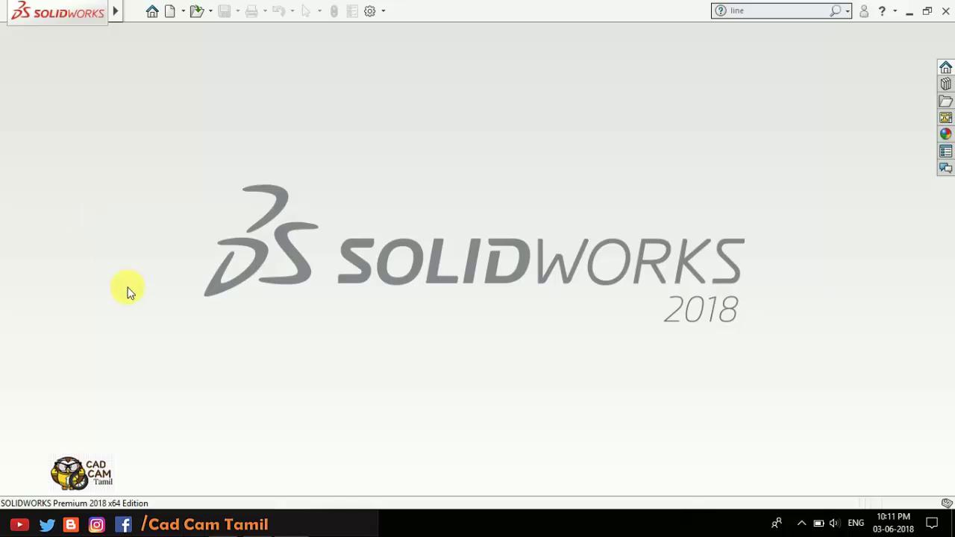
mouse_move(57, 12)
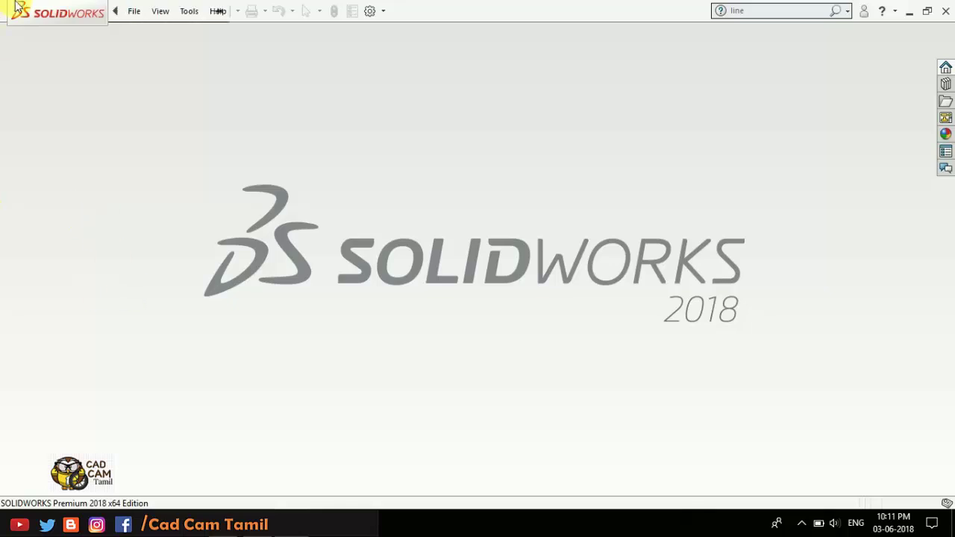
Glance at the Tools menu, then start a new document from the toolbar New button.
click(189, 11)
click(371, 290)
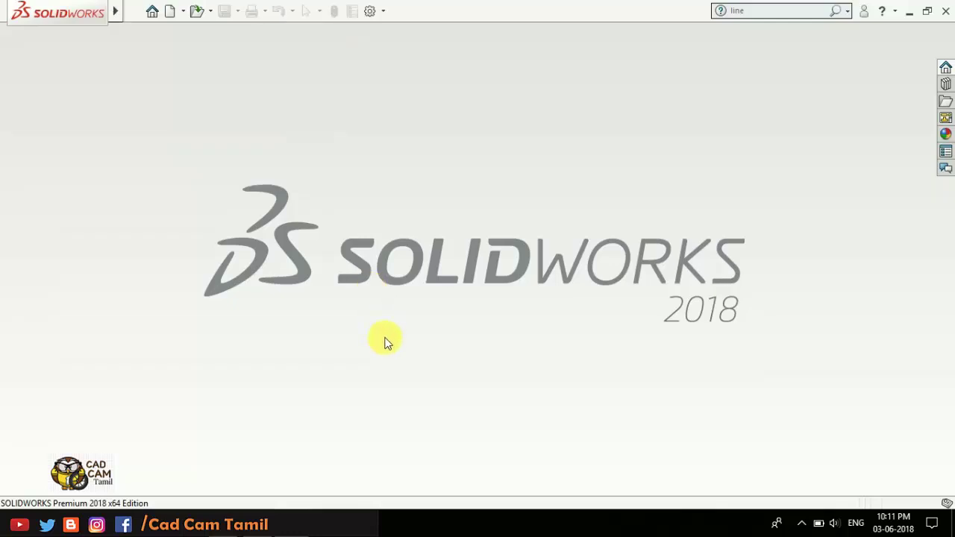
click(170, 10)
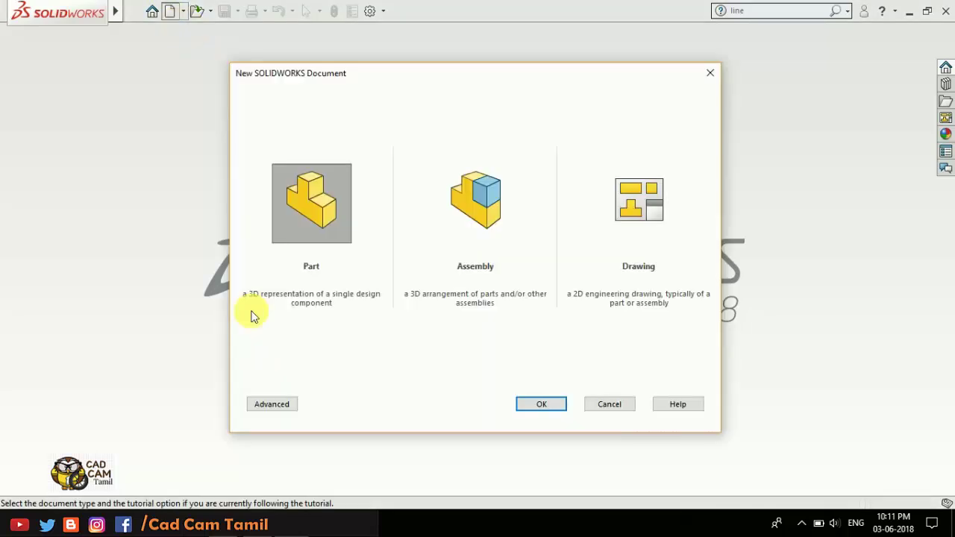